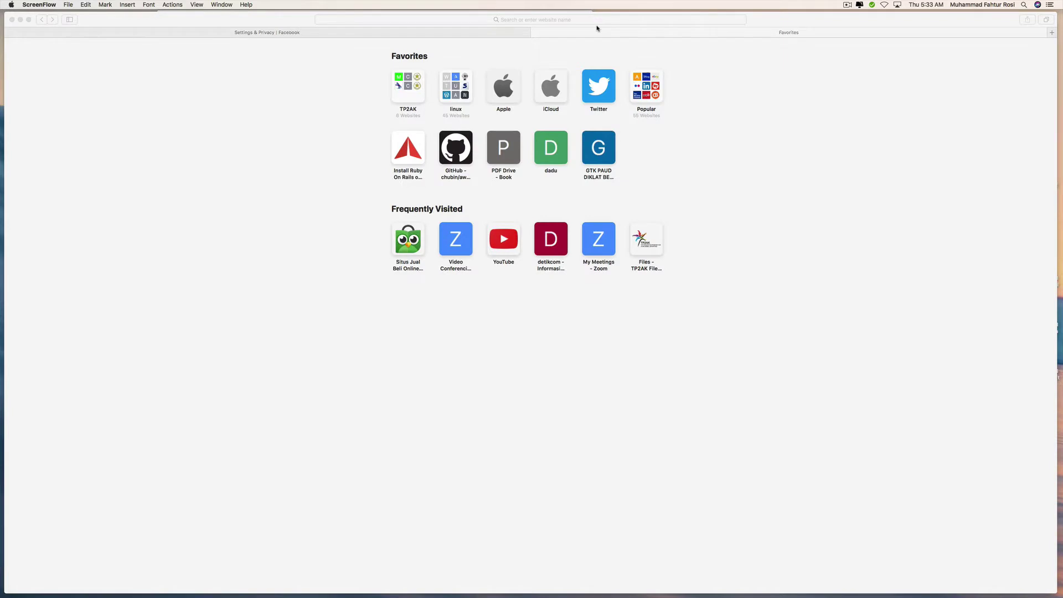
Step: Load facebook.com in the empty browser tab
{"action": "left_click", "coordinate": [596, 28]}
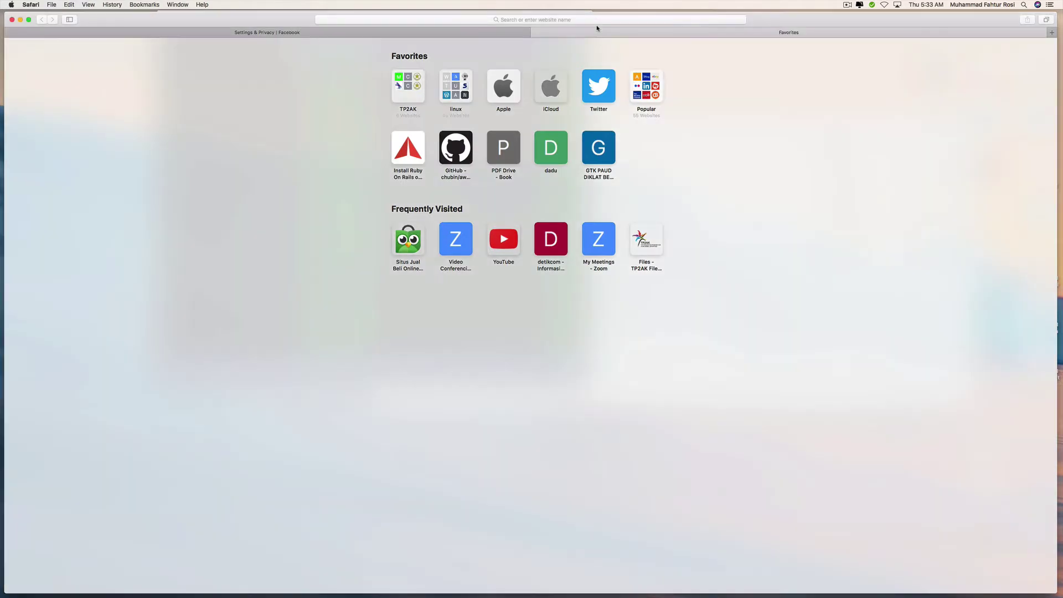
{"action": "left_click", "coordinate": [597, 20]}
{"action": "type", "text": "facebook.com"}
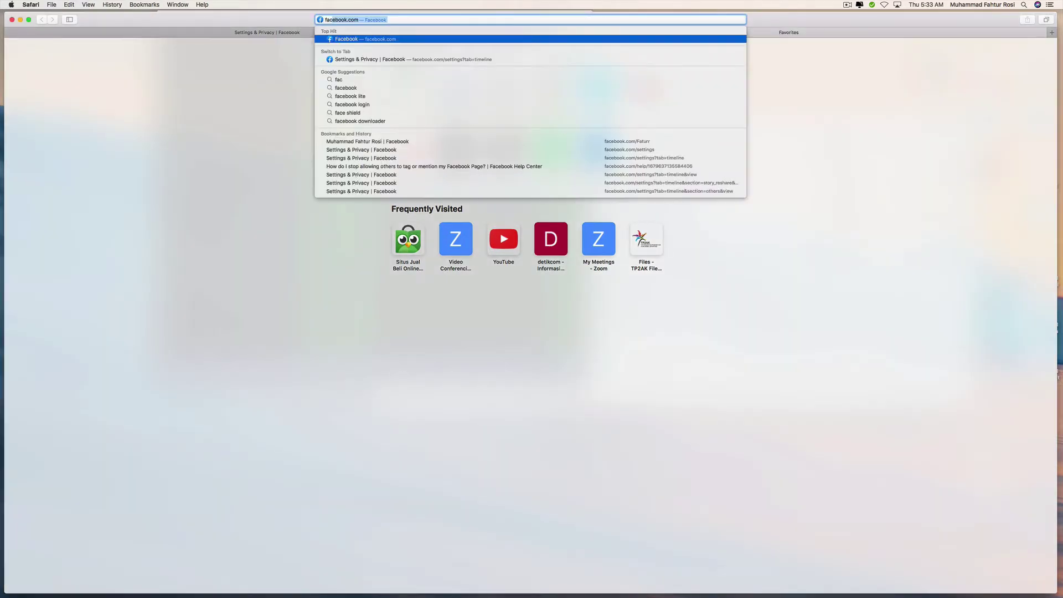
{"action": "key", "text": "Return"}
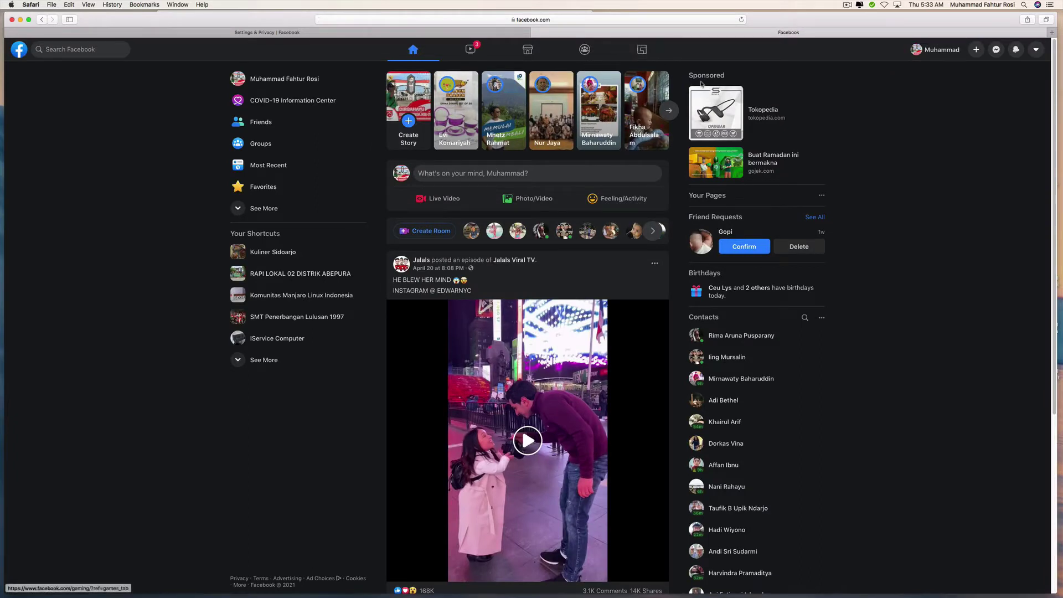
Step: Open the Profile and Tagging section of the Facebook account settings
{"action": "left_click", "coordinate": [1036, 50]}
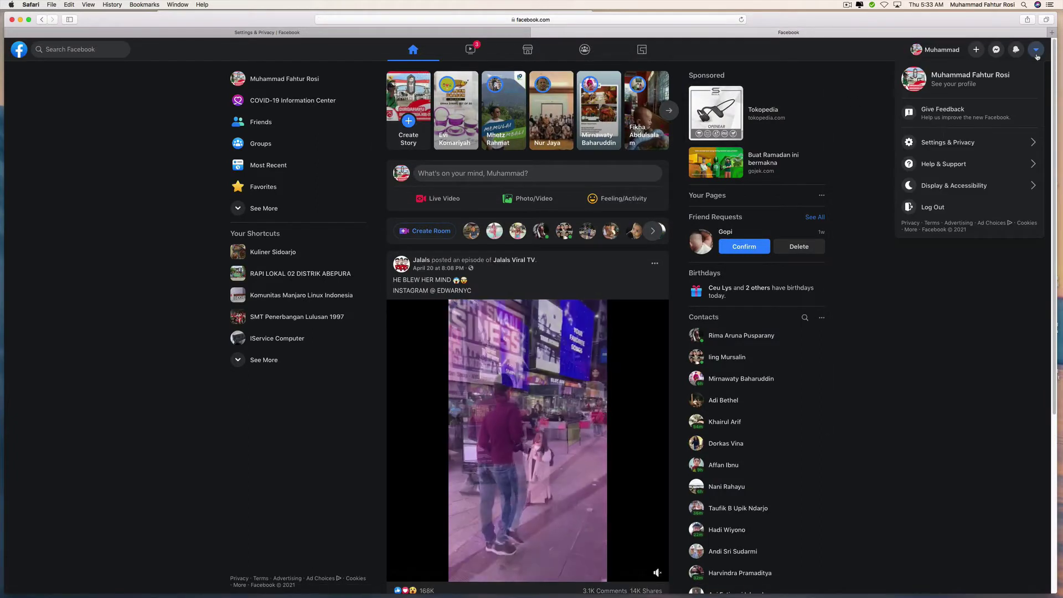
{"action": "left_click", "coordinate": [961, 145]}
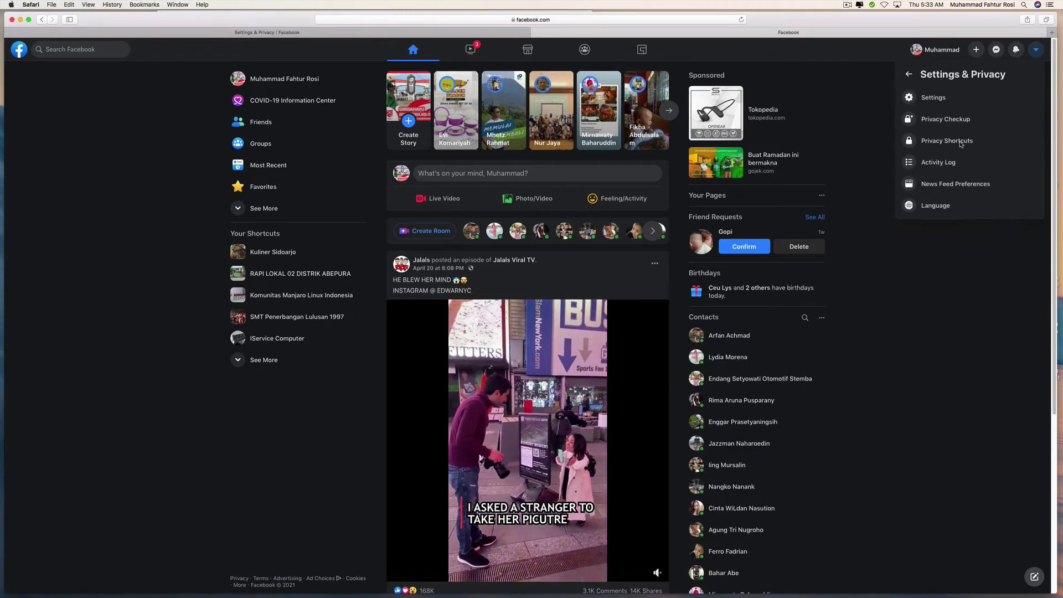
{"action": "left_click", "coordinate": [928, 99]}
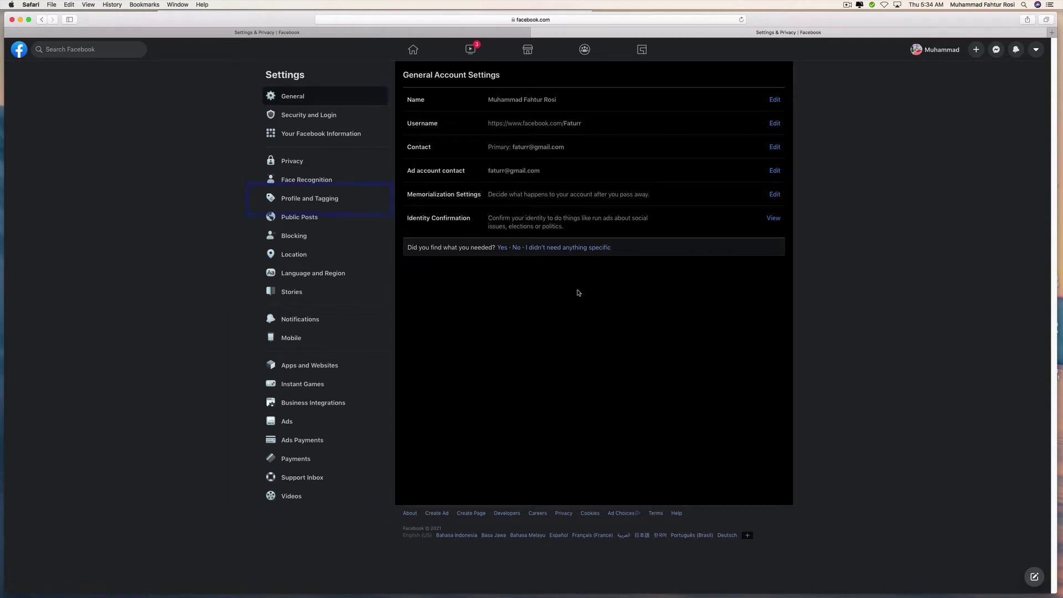
{"action": "left_click", "coordinate": [325, 202]}
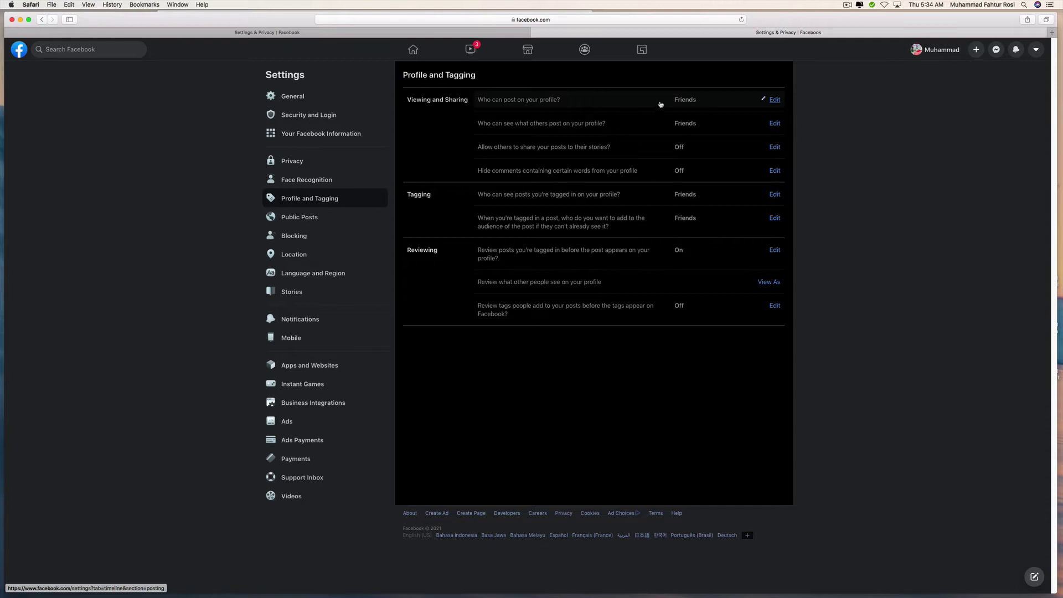
Step: Set who can post on your profile to Only me
{"action": "left_click", "coordinate": [774, 100]}
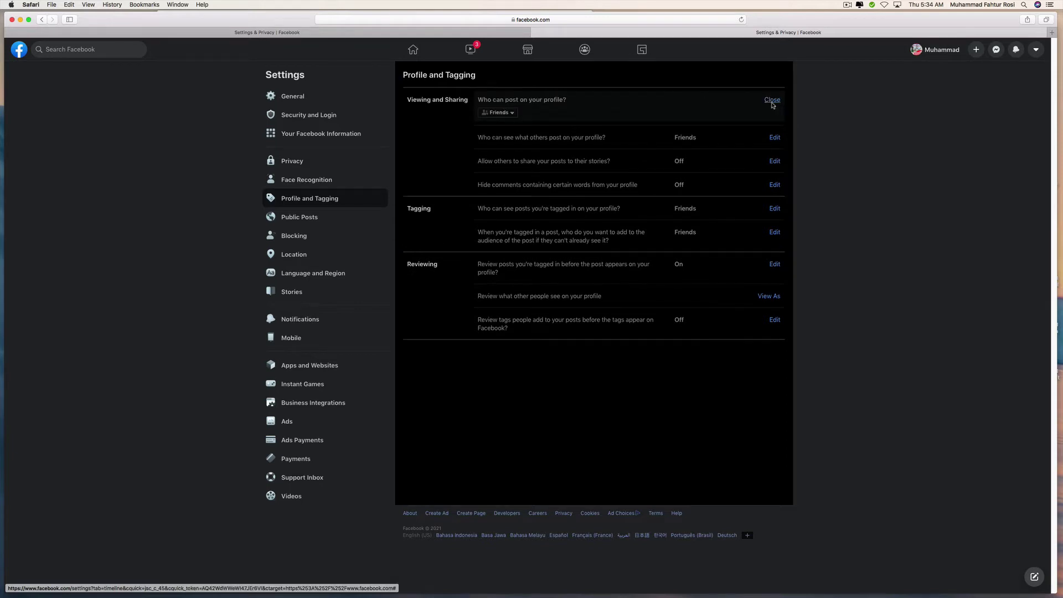
{"action": "left_click", "coordinate": [509, 113]}
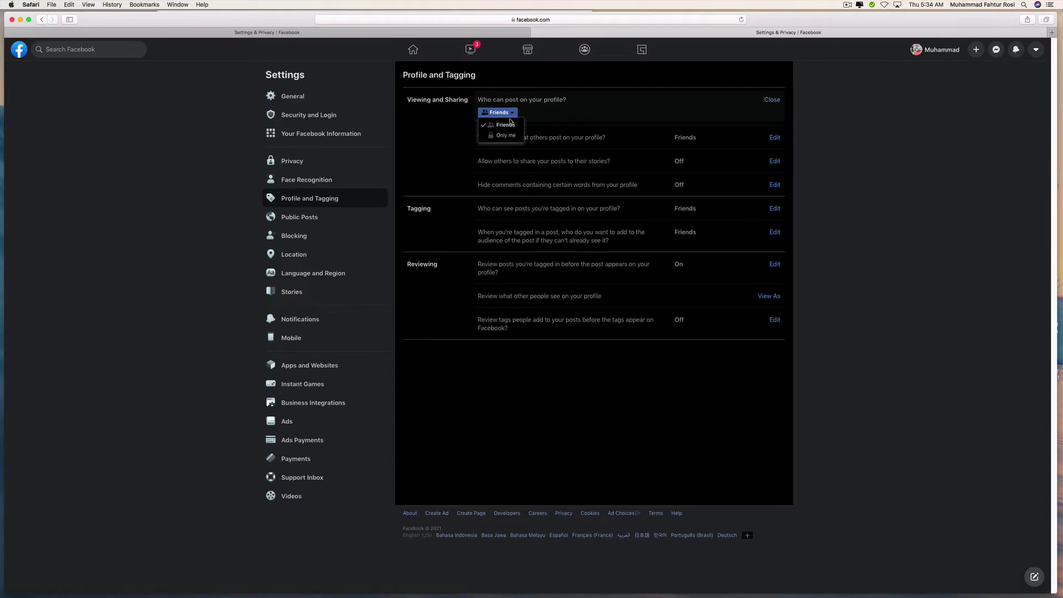
{"action": "left_click", "coordinate": [546, 123]}
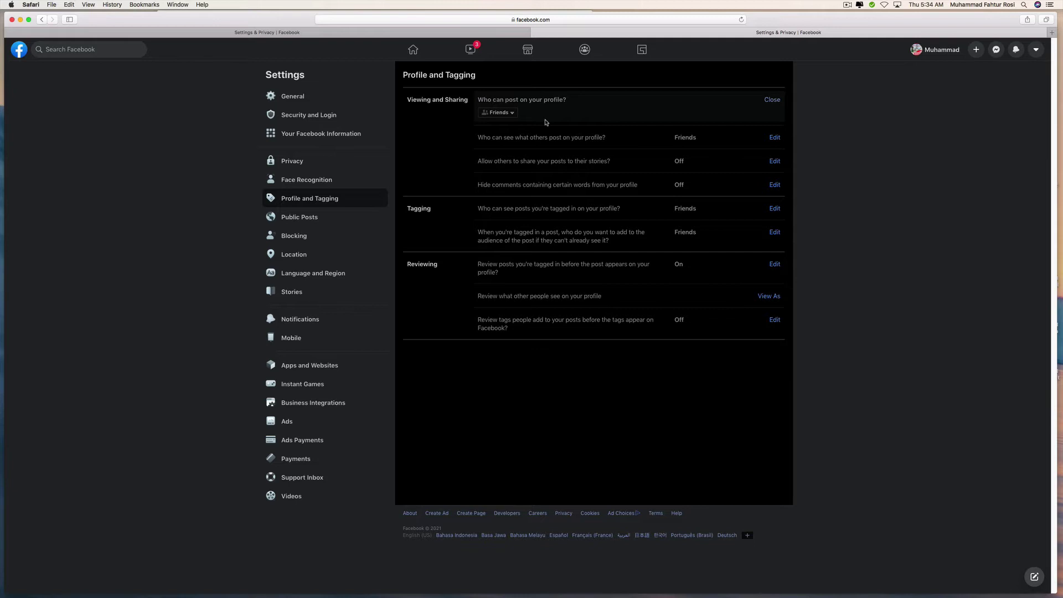
{"action": "left_click", "coordinate": [503, 114]}
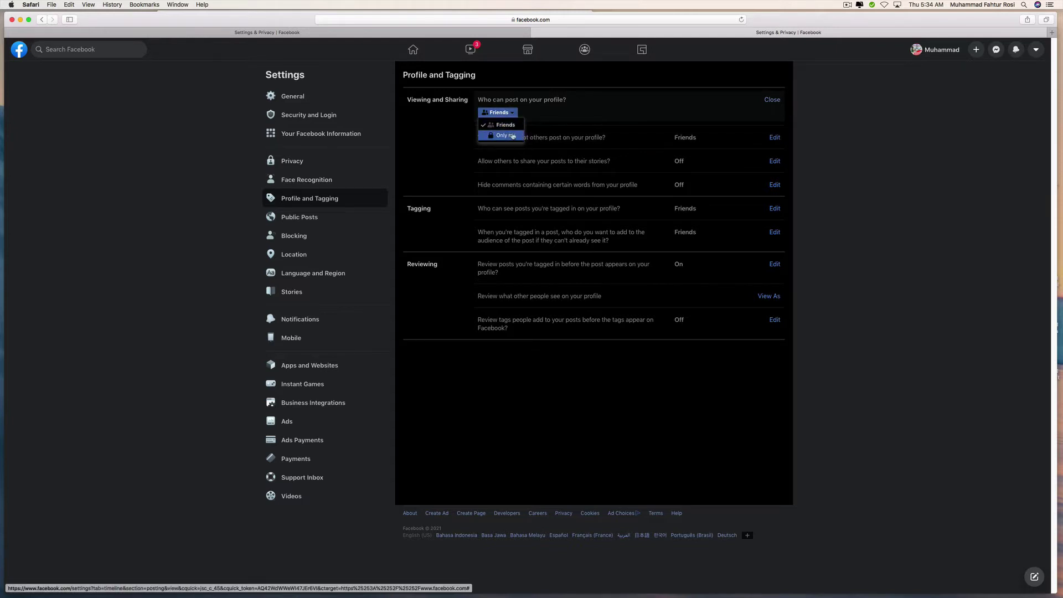
{"action": "left_click", "coordinate": [516, 136]}
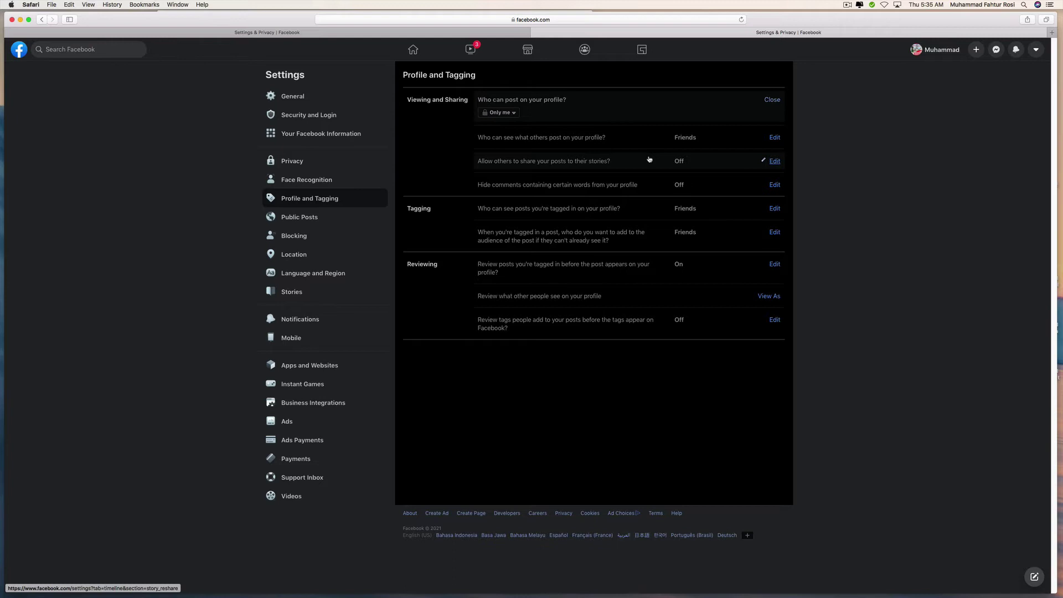
Step: Examine the audience options for who can see what others post on your profile, then close the setting
{"action": "left_click", "coordinate": [779, 140]}
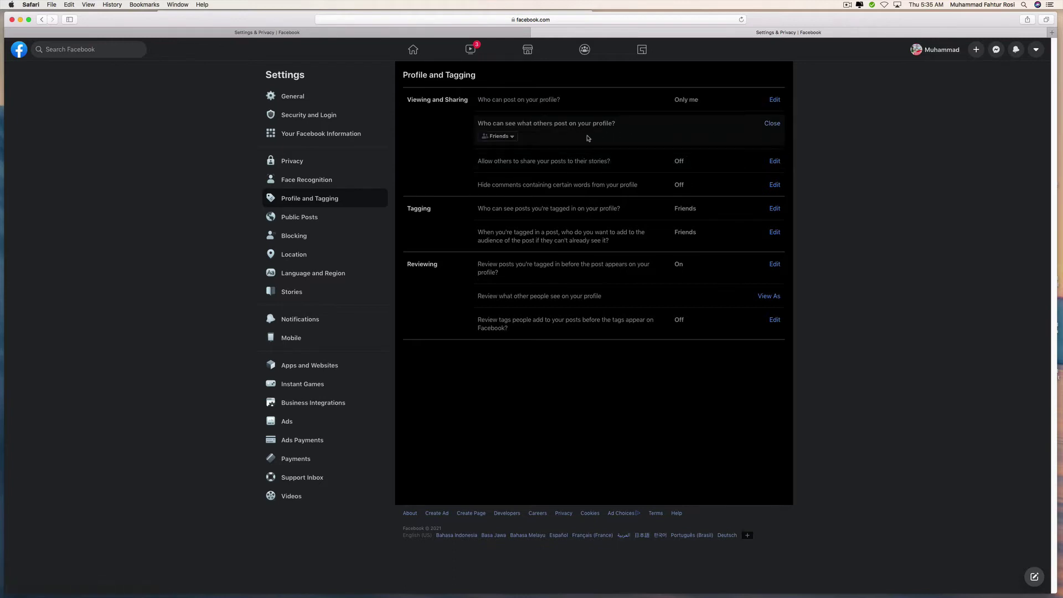
{"action": "left_click", "coordinate": [515, 137]}
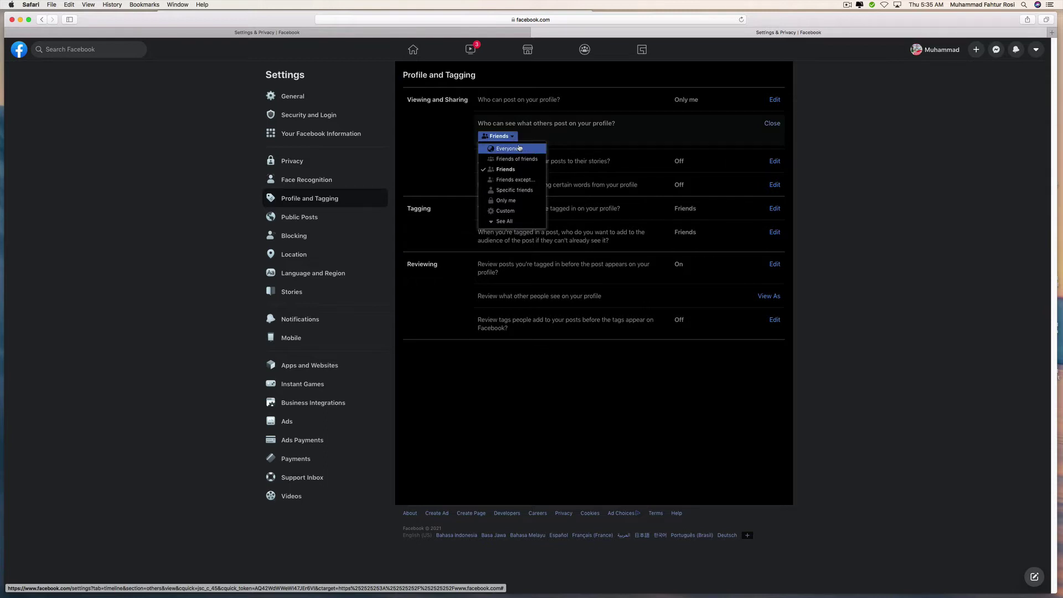
{"action": "left_click", "coordinate": [596, 149]}
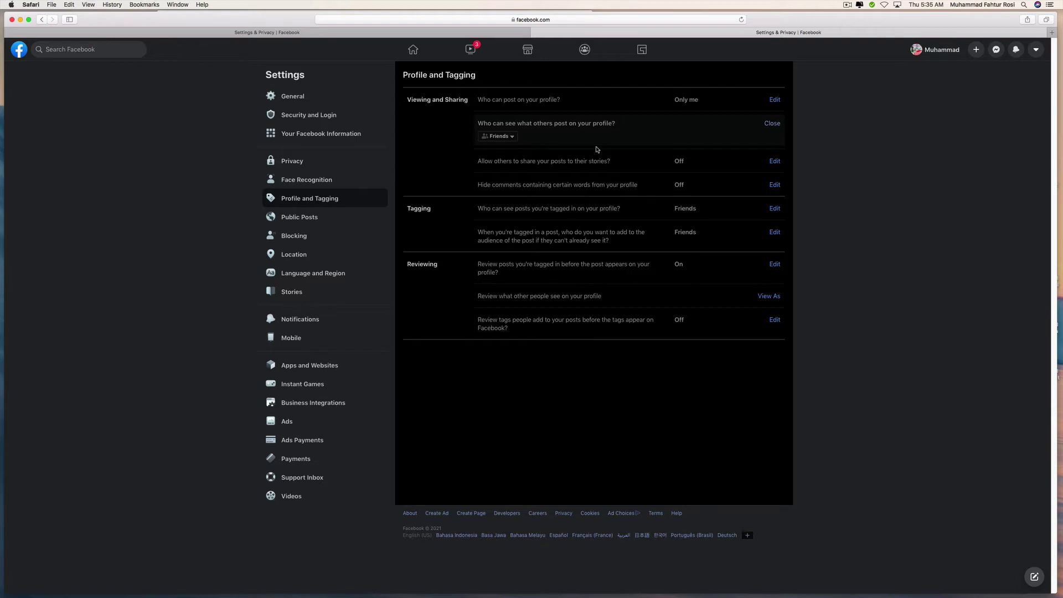
{"action": "left_click", "coordinate": [773, 123]}
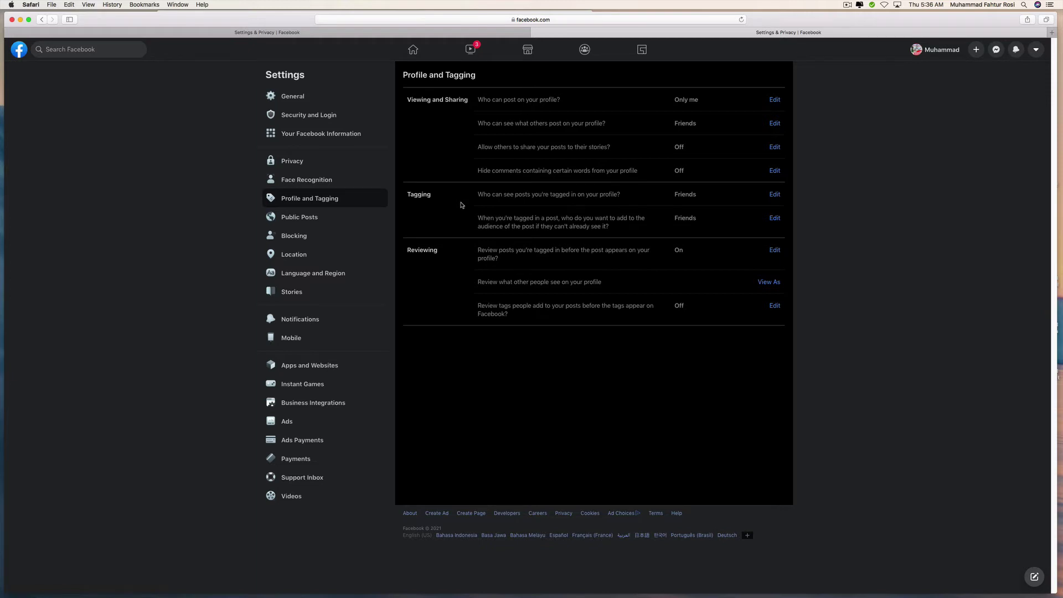
Step: Examine the full audience list for who can see posts you're tagged in on your profile, then close the setting
{"action": "left_click", "coordinate": [774, 195]}
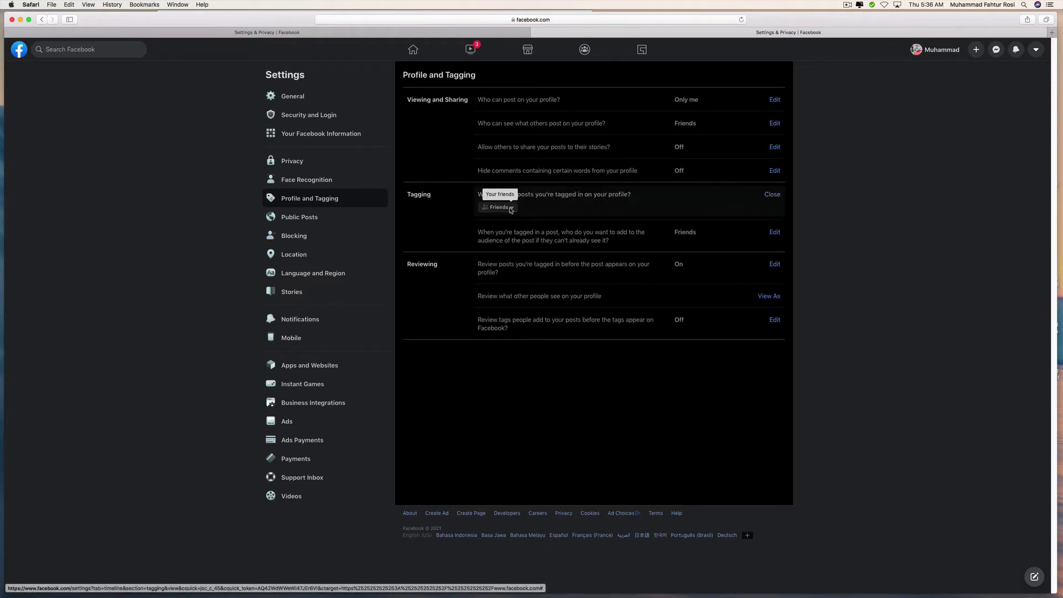
{"action": "left_click", "coordinate": [510, 207]}
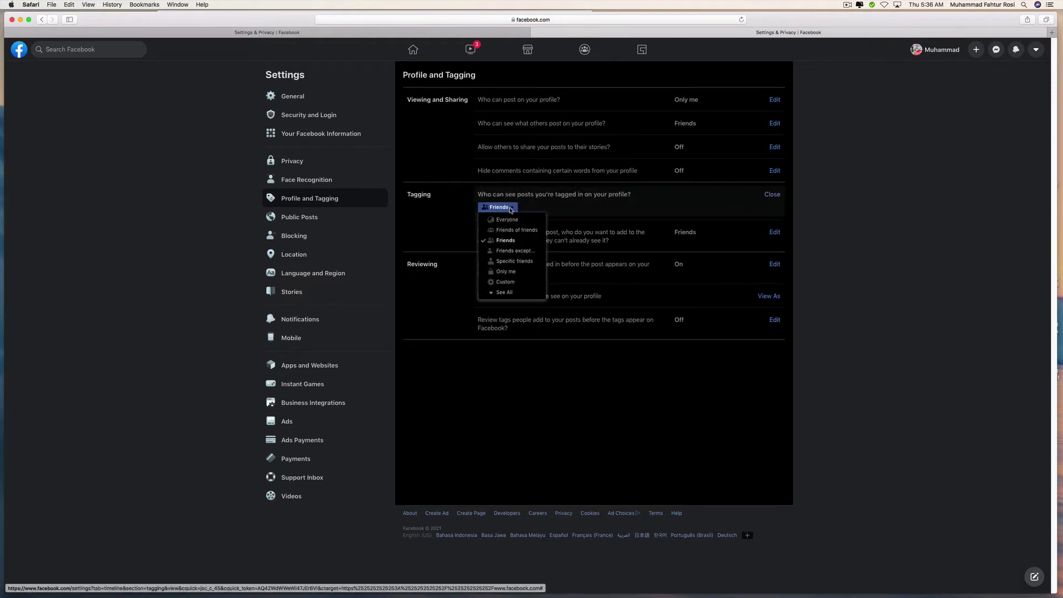
{"action": "left_click", "coordinate": [545, 240]}
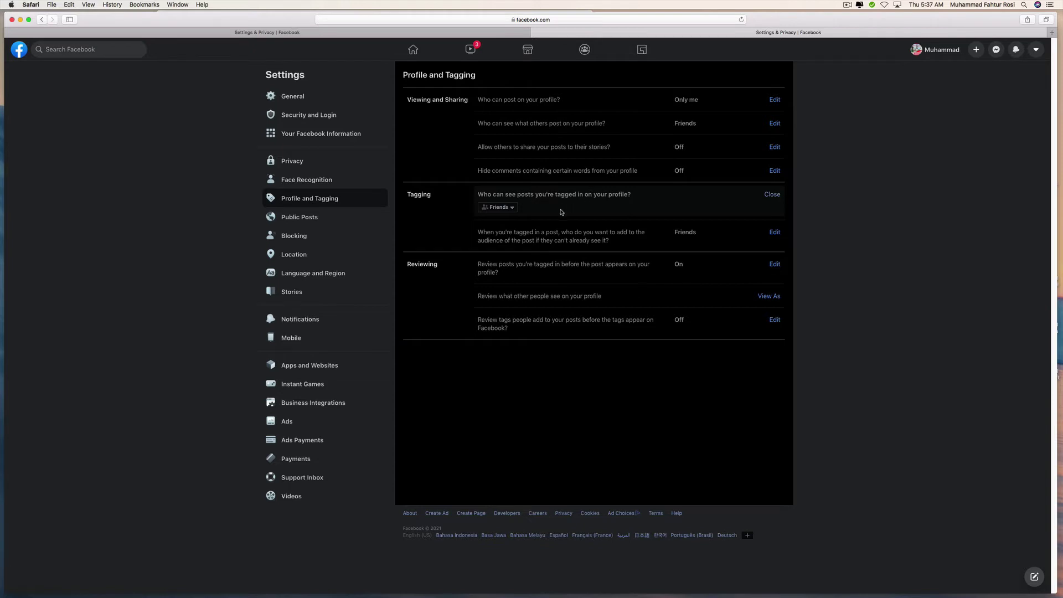
{"action": "left_click", "coordinate": [516, 209]}
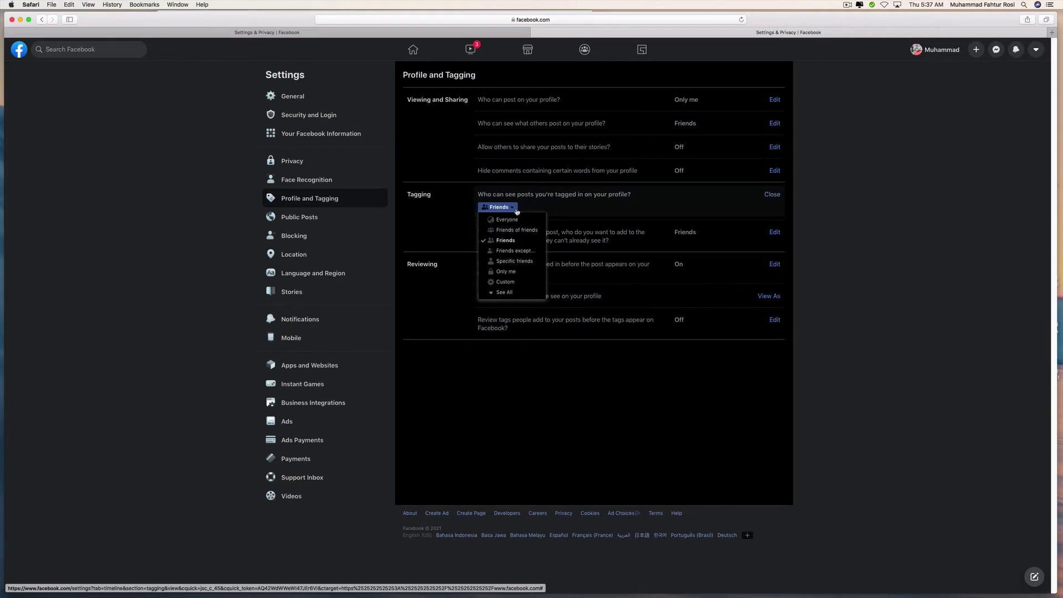
{"action": "left_click", "coordinate": [509, 292]}
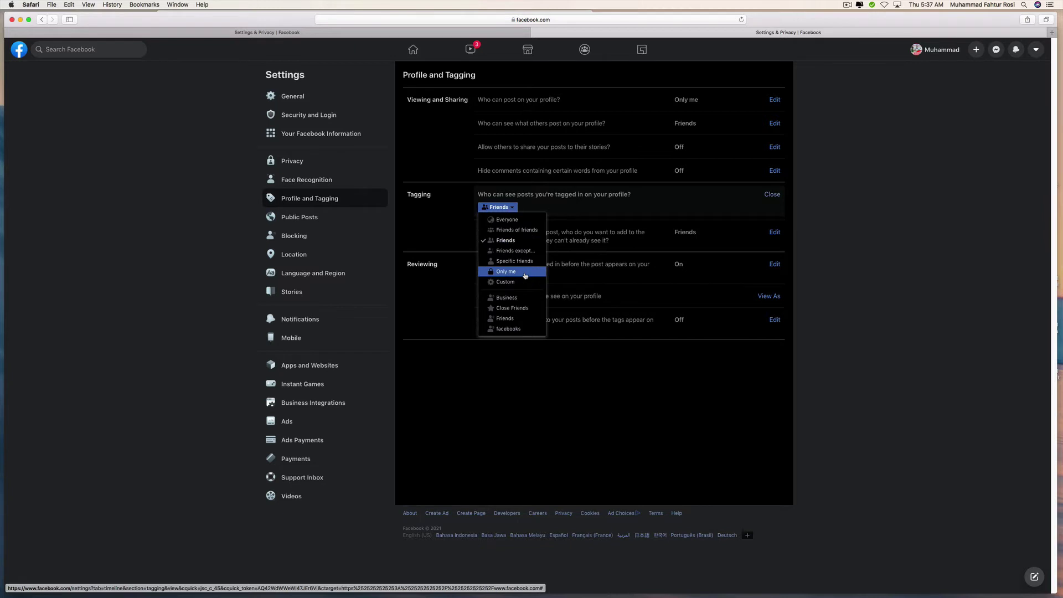
{"action": "left_click", "coordinate": [602, 216]}
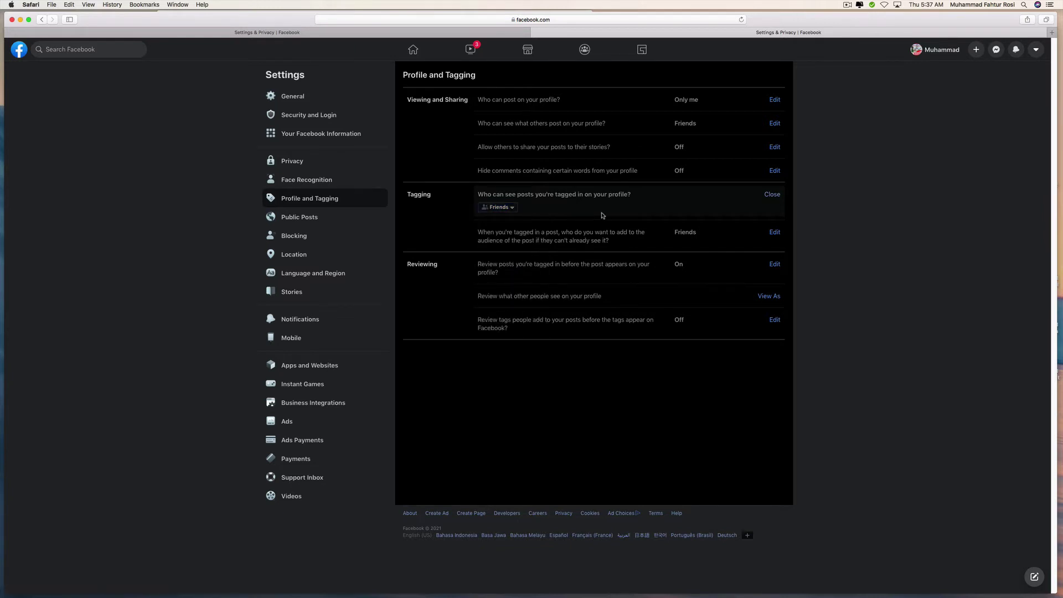
{"action": "left_click", "coordinate": [773, 197]}
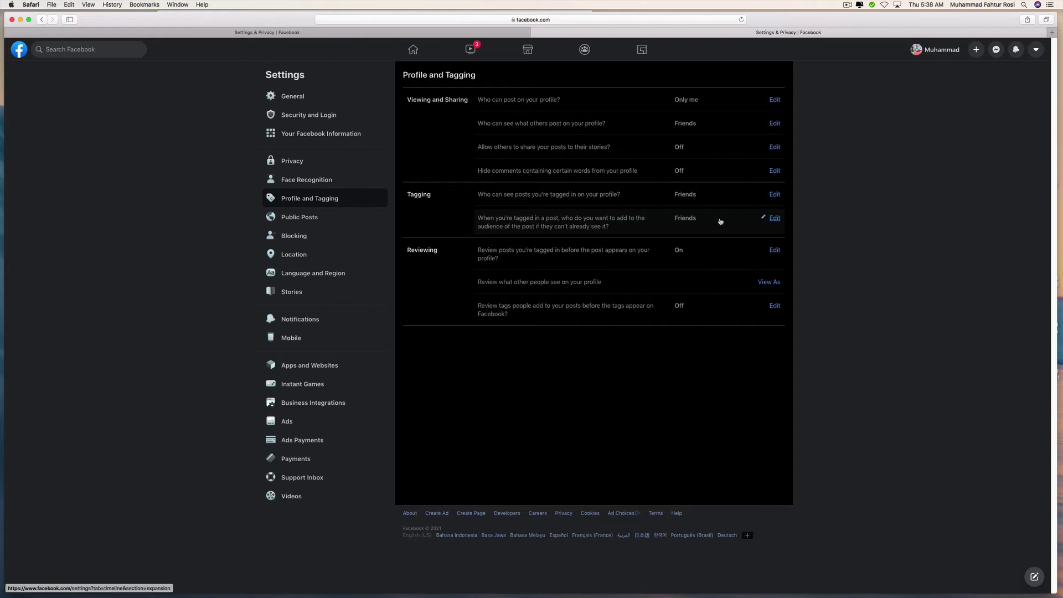
Step: Inspect the setting for adding audience to tagged posts and the options for reviewing tagged posts before they appear on your profile
{"action": "left_click", "coordinate": [775, 219]}
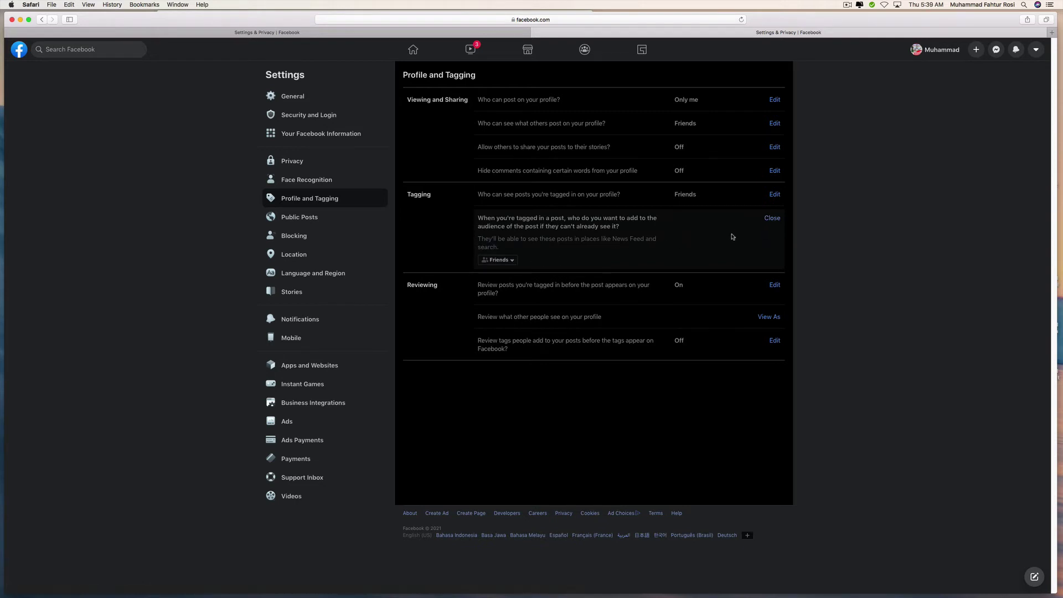
{"action": "left_click", "coordinate": [768, 218]}
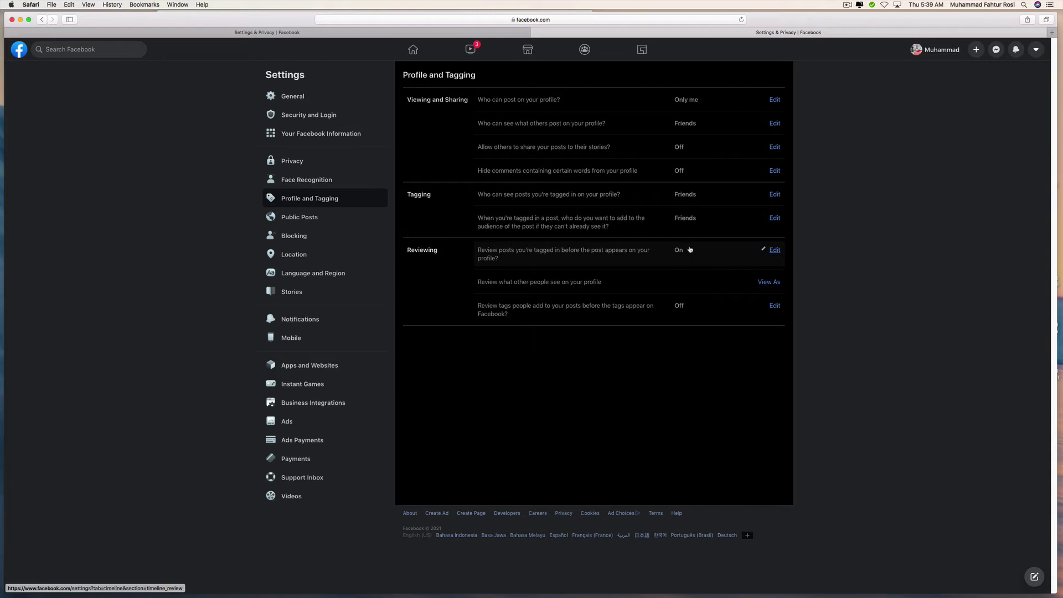
{"action": "left_click", "coordinate": [774, 250]}
{"action": "left_click", "coordinate": [500, 329]}
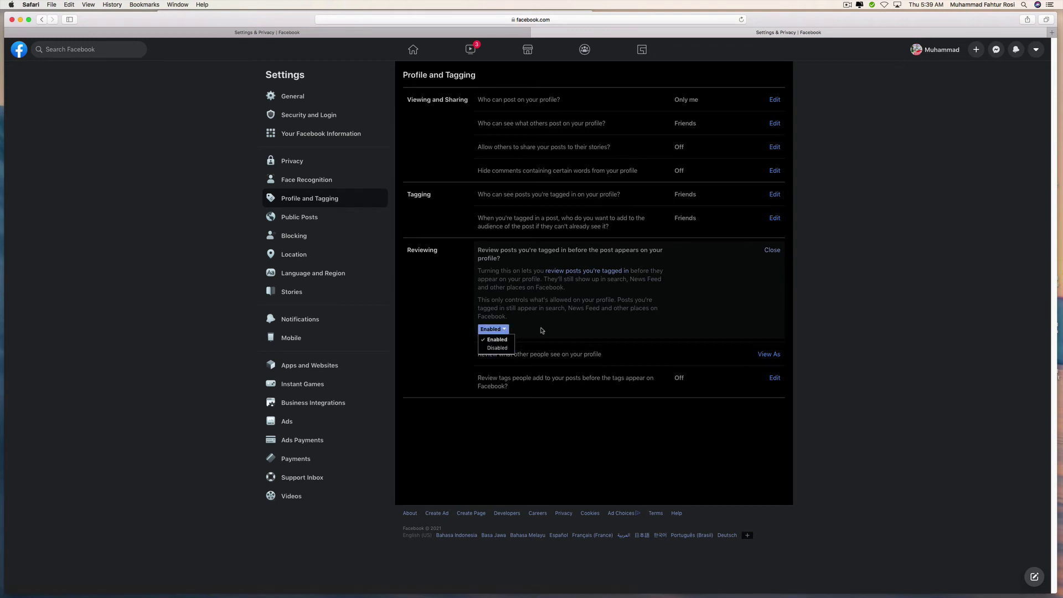
{"action": "left_click", "coordinate": [770, 260]}
{"action": "left_click", "coordinate": [772, 250]}
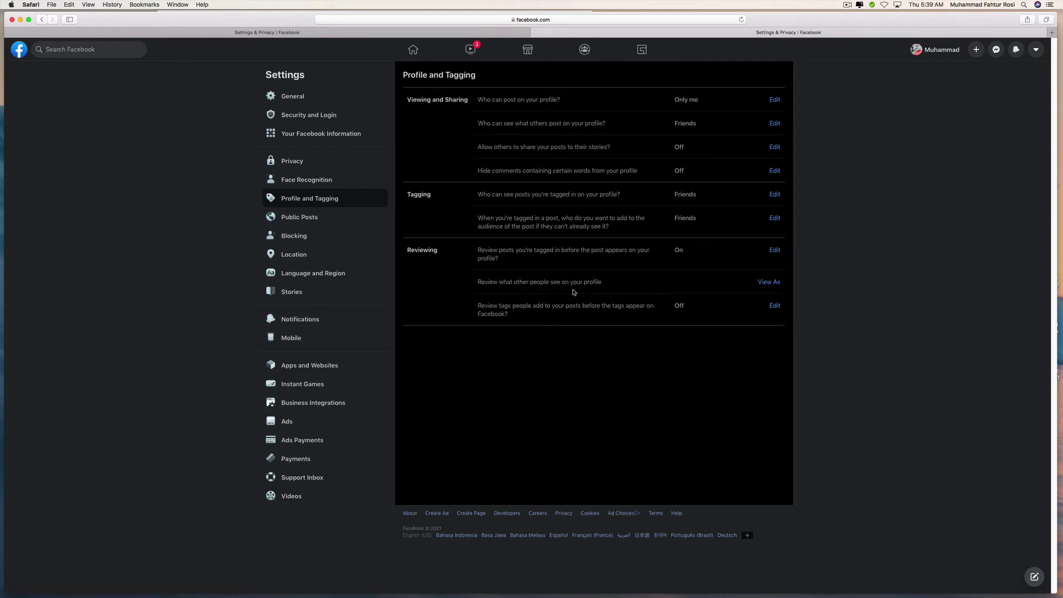
Step: View the profile as the public sees it and look through its intro, photos, friends, posts and comments
{"action": "left_click", "coordinate": [761, 284]}
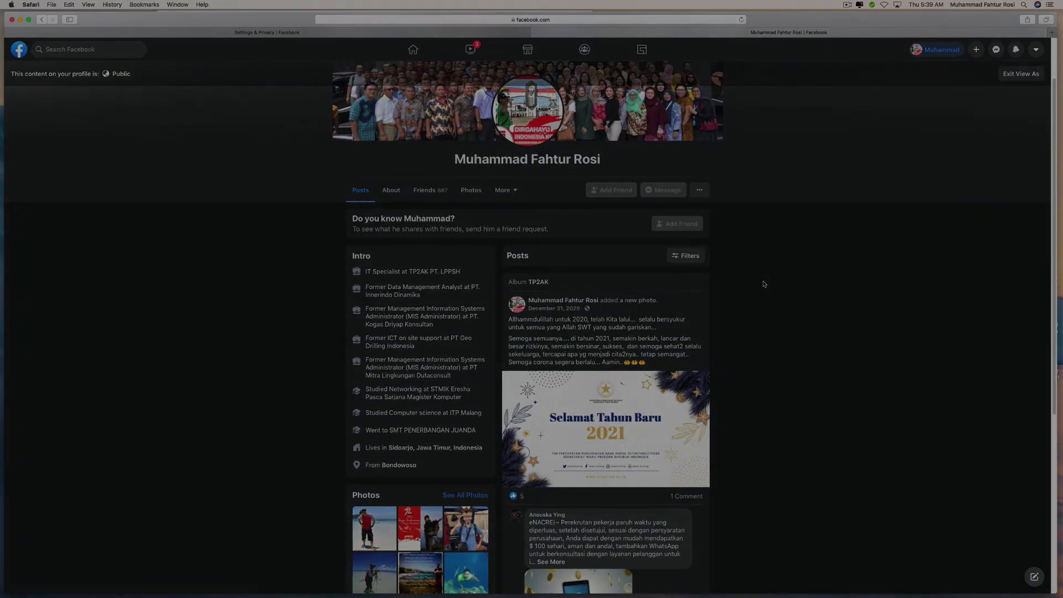
{"action": "scroll", "coordinate": [786, 289], "scroll_direction": "down", "scroll_amount": 4}
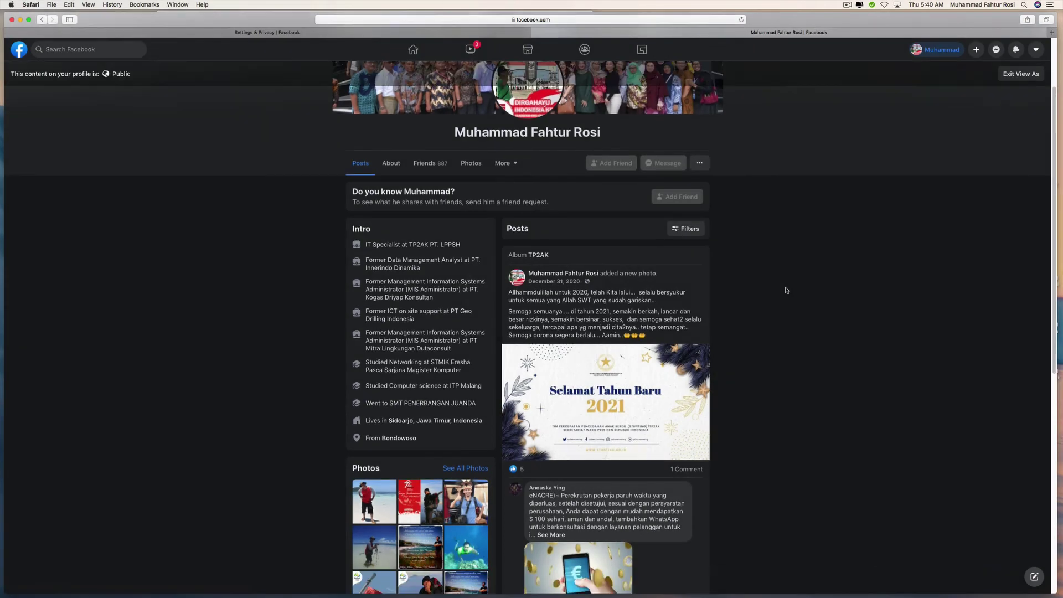
{"action": "scroll", "coordinate": [786, 290], "scroll_direction": "down", "scroll_amount": 5}
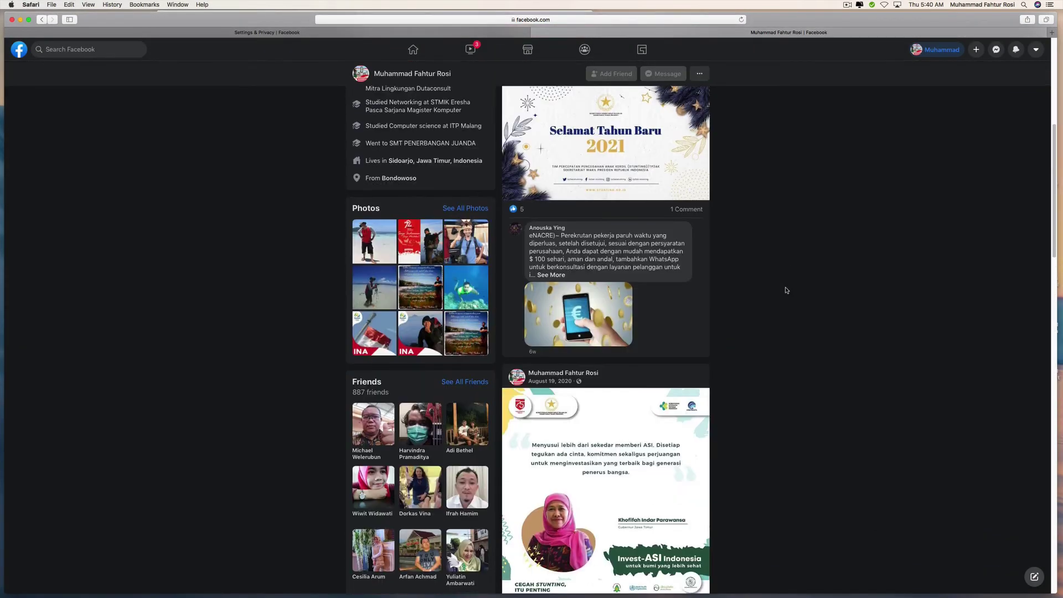
{"action": "scroll", "coordinate": [668, 268], "scroll_direction": "down", "scroll_amount": 6}
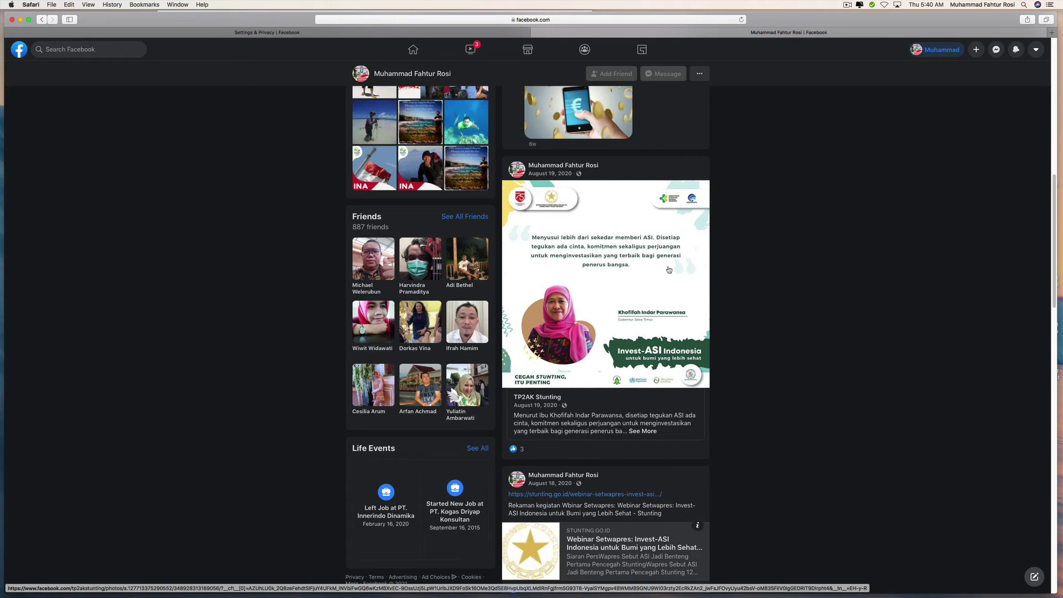
{"action": "scroll", "coordinate": [668, 269], "scroll_direction": "up", "scroll_amount": 6}
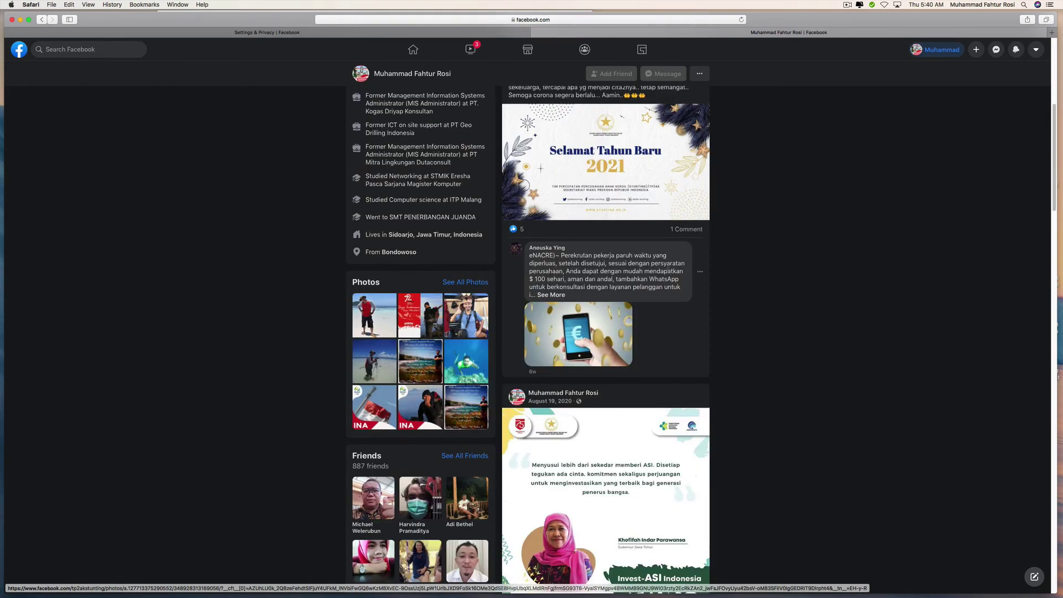
{"action": "left_click", "coordinate": [705, 273]}
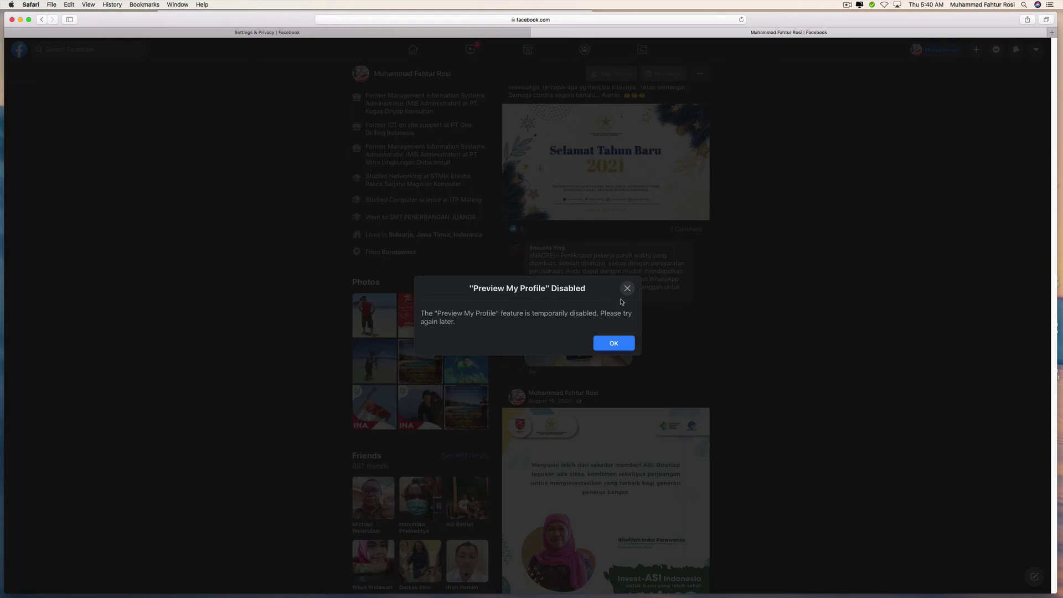
{"action": "left_click", "coordinate": [613, 344]}
{"action": "scroll", "coordinate": [766, 306], "scroll_direction": "down", "scroll_amount": 3}
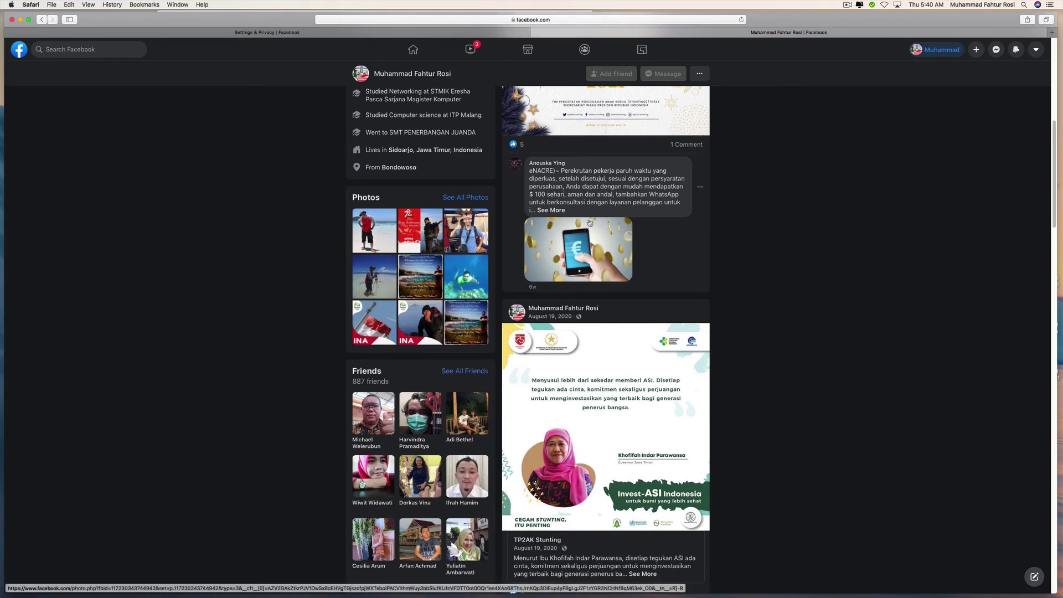
{"action": "scroll", "coordinate": [587, 230], "scroll_direction": "down", "scroll_amount": 2}
{"action": "scroll", "coordinate": [587, 231], "scroll_direction": "up", "scroll_amount": 10}
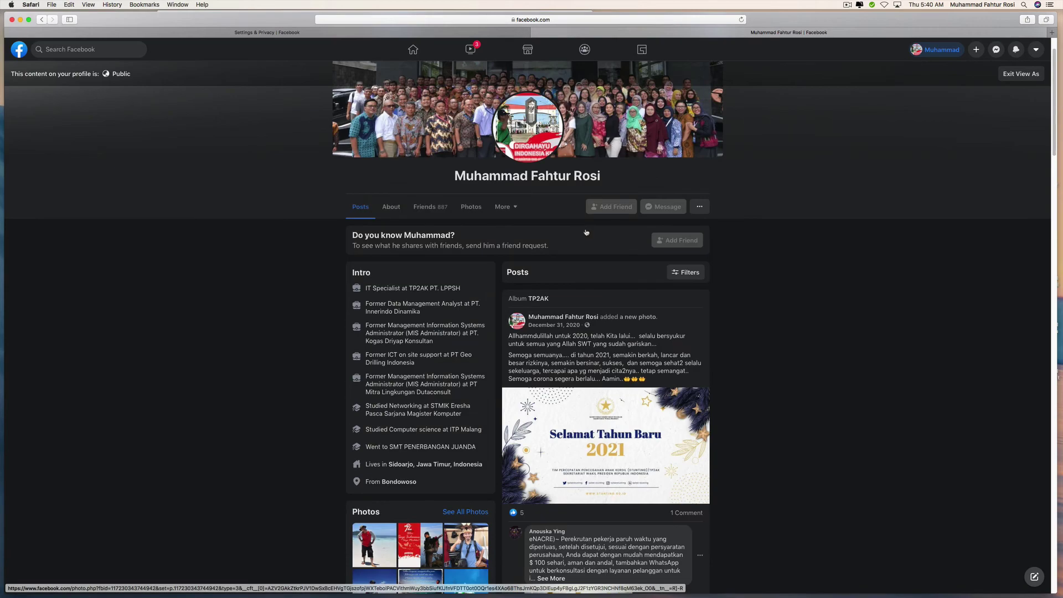
Step: Examine the older posts down the public view of the profile, then exit the public view
{"action": "scroll", "coordinate": [587, 232], "scroll_direction": "down", "scroll_amount": 5}
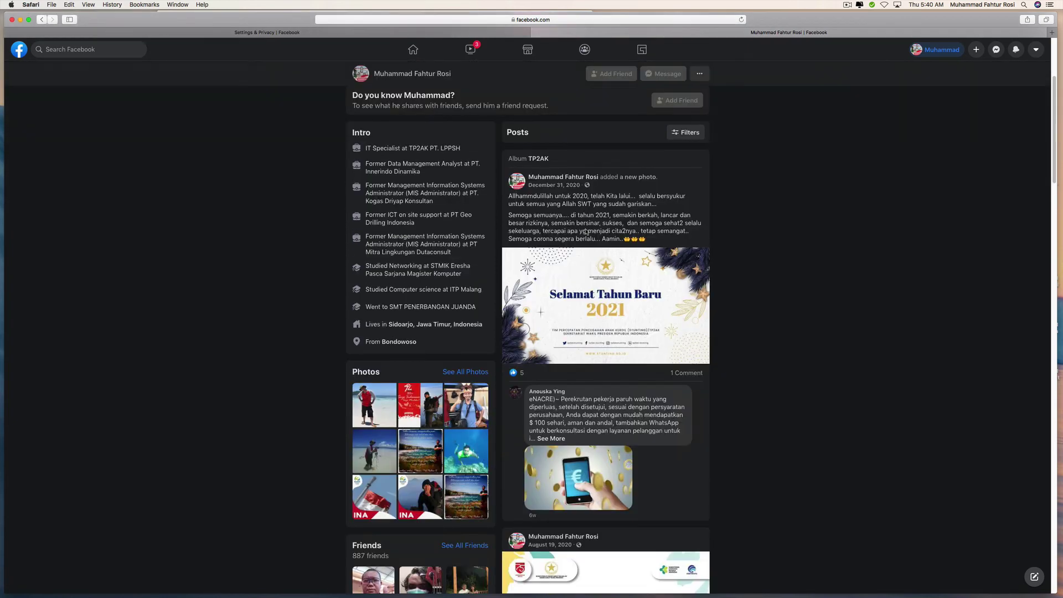
{"action": "scroll", "coordinate": [681, 256], "scroll_direction": "down", "scroll_amount": 5}
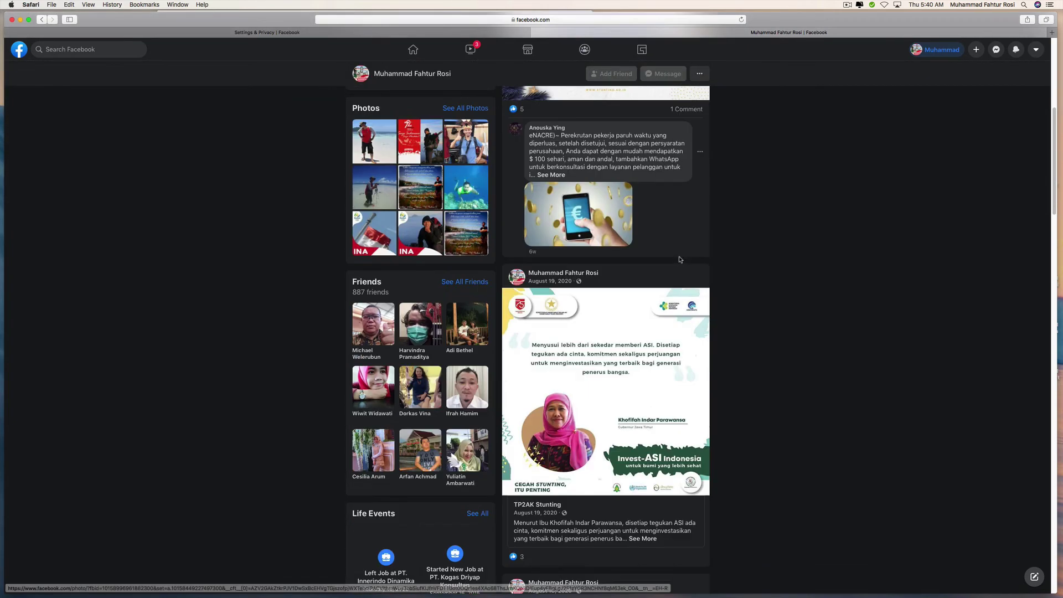
{"action": "scroll", "coordinate": [686, 258], "scroll_direction": "down", "scroll_amount": 5}
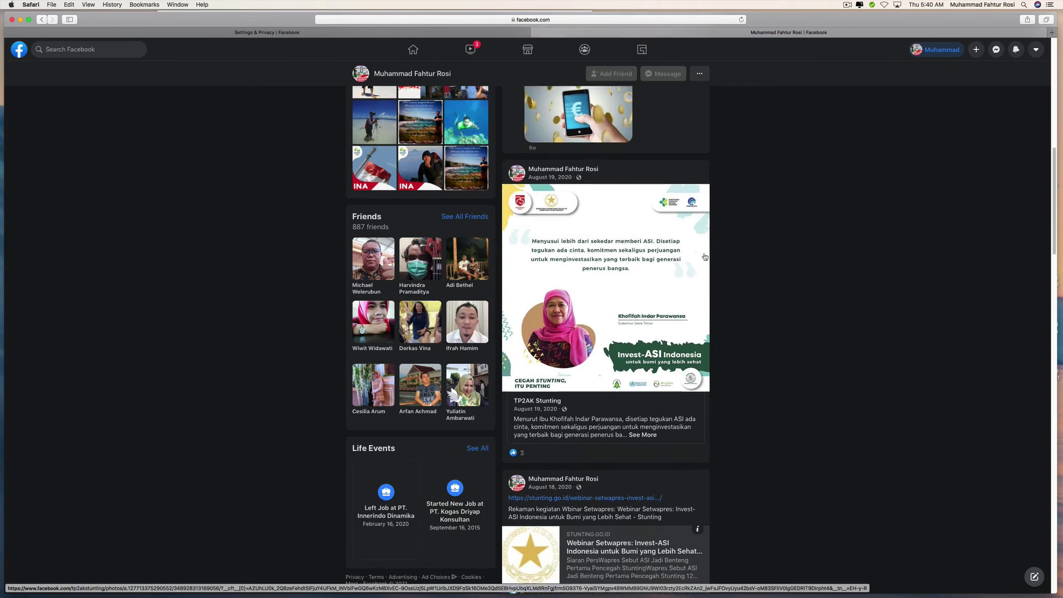
{"action": "scroll", "coordinate": [705, 256], "scroll_direction": "down", "scroll_amount": 9}
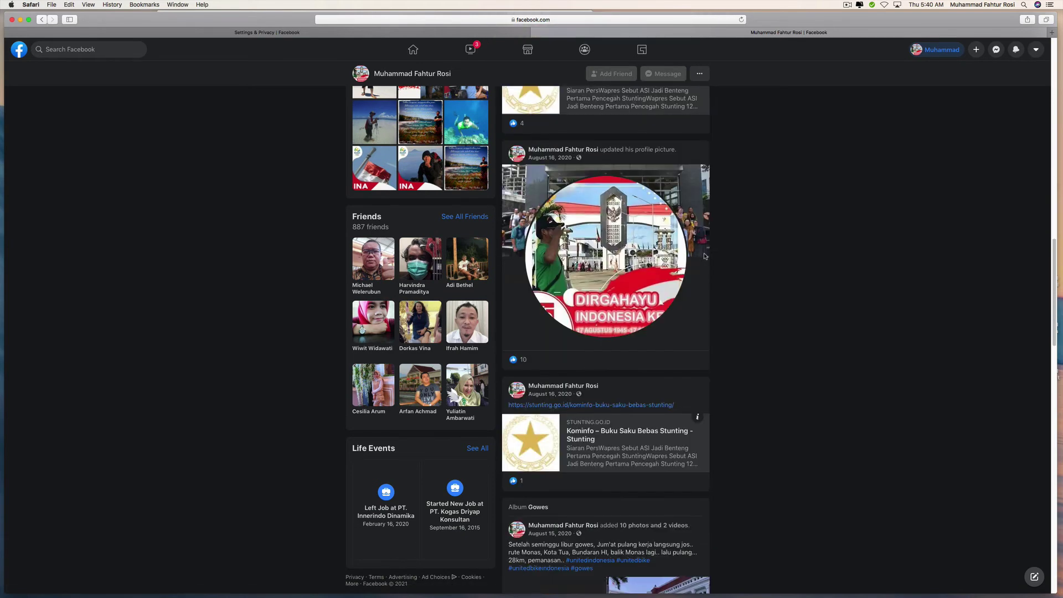
{"action": "scroll", "coordinate": [704, 256], "scroll_direction": "up", "scroll_amount": 18}
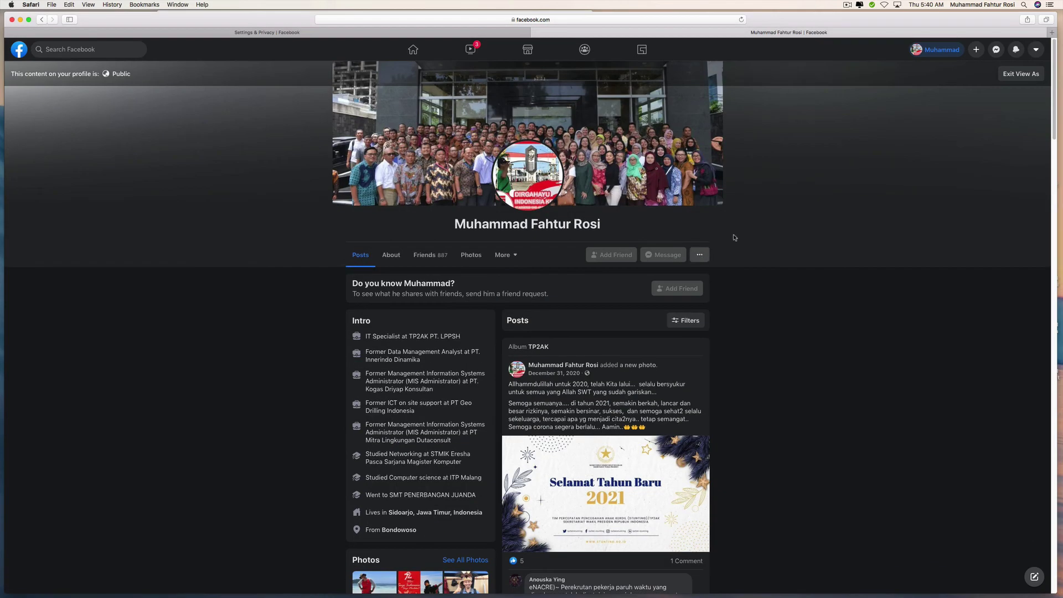
{"action": "left_click", "coordinate": [1011, 81]}
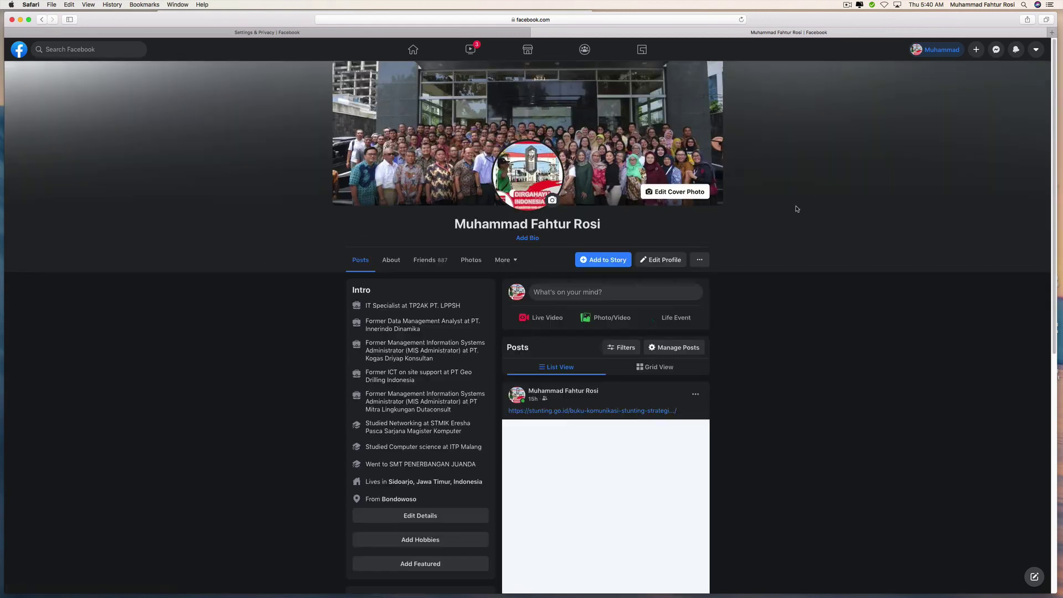
Step: Look over the posts in the owner's view of the profile and inspect the Edit Profile options, then close them
{"action": "scroll", "coordinate": [798, 271], "scroll_direction": "down", "scroll_amount": 3}
{"action": "scroll", "coordinate": [798, 270], "scroll_direction": "down", "scroll_amount": 9}
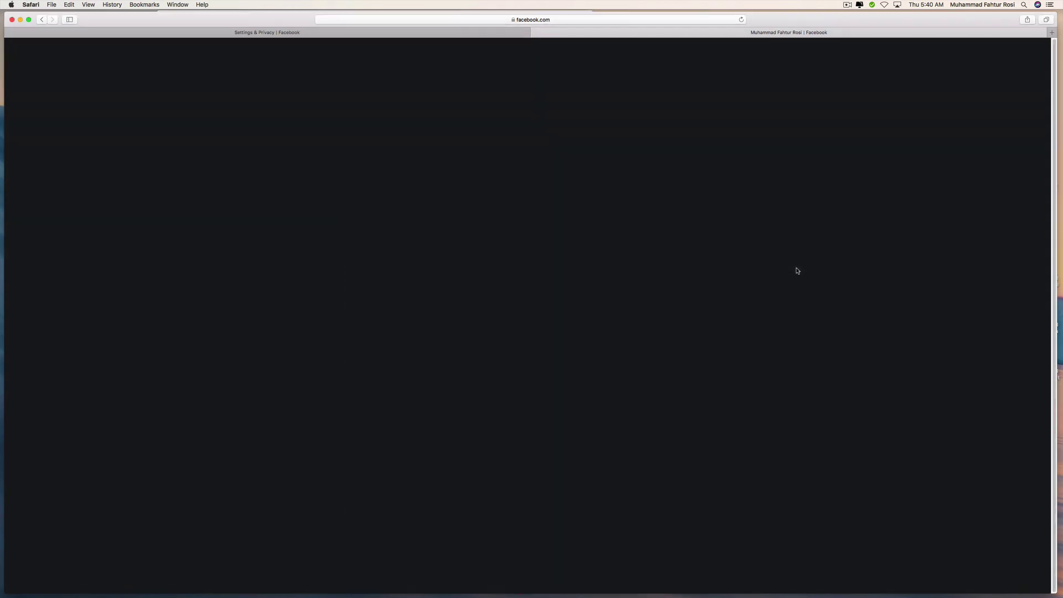
{"action": "scroll", "coordinate": [797, 271], "scroll_direction": "up", "scroll_amount": 7}
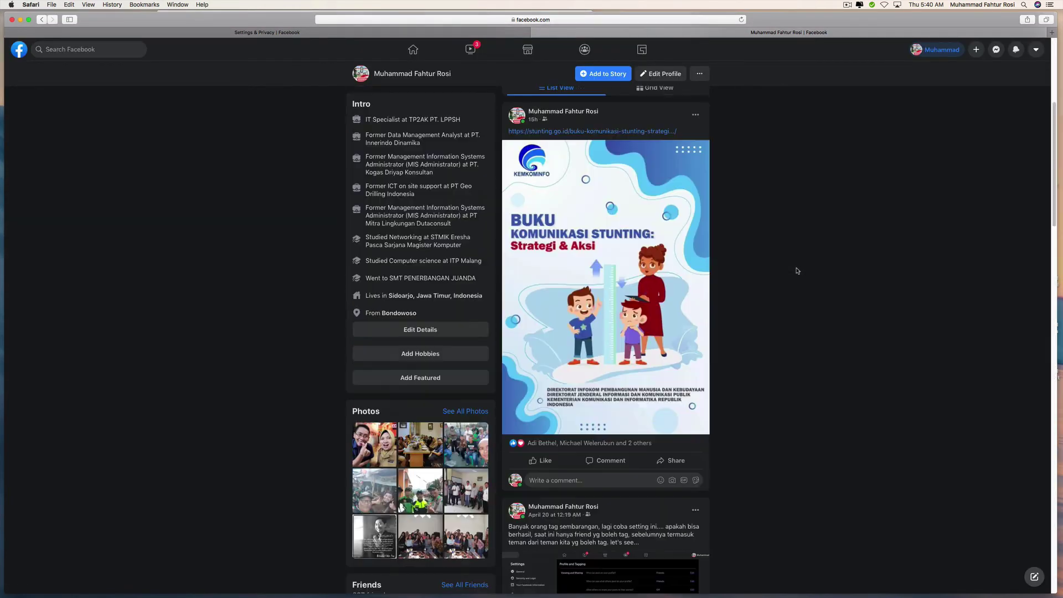
{"action": "left_click", "coordinate": [673, 76]}
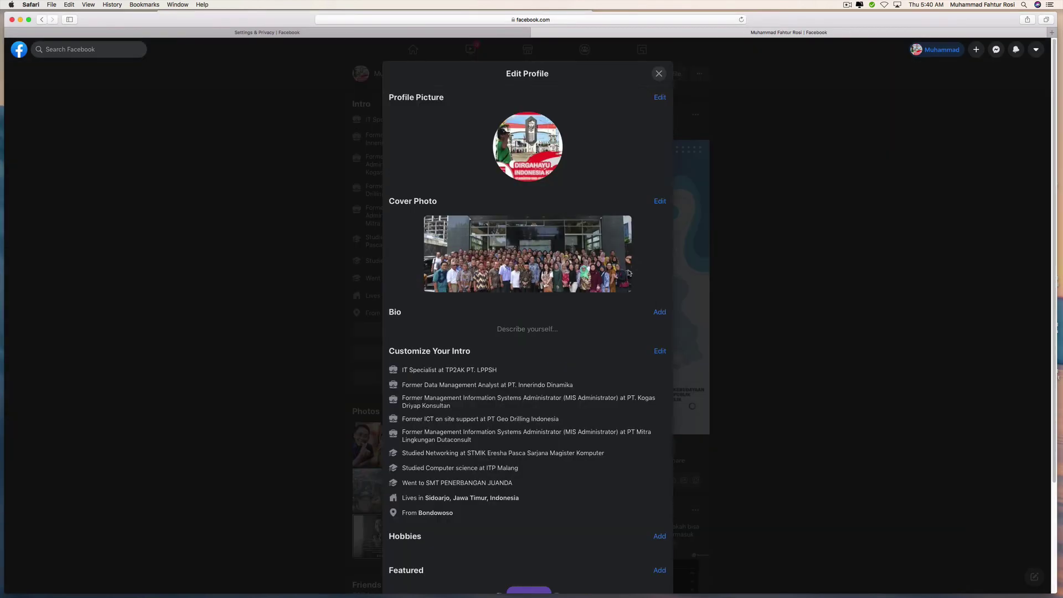
{"action": "left_click", "coordinate": [659, 74]}
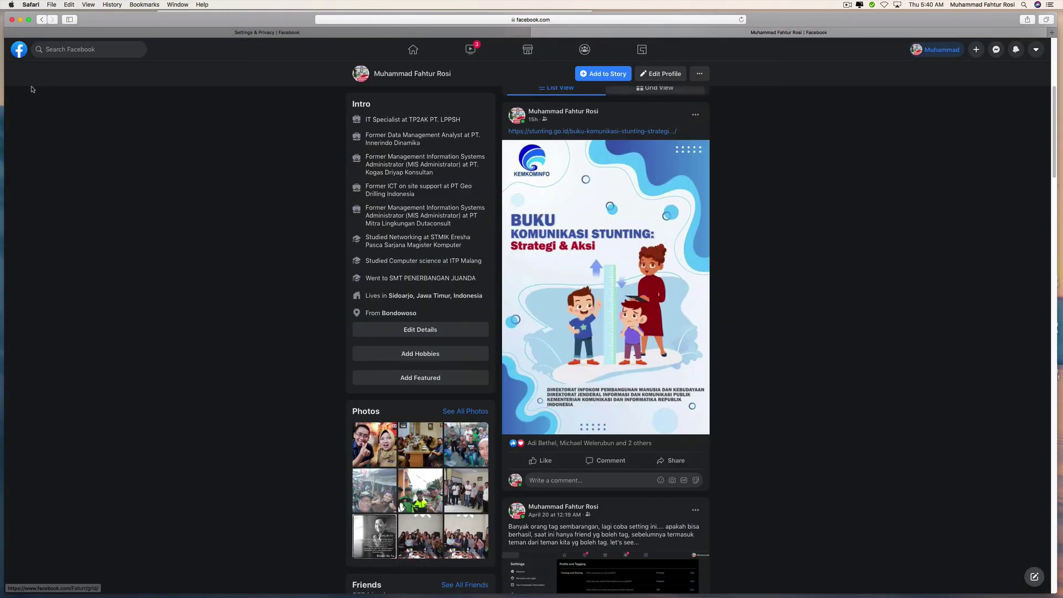
Step: Go back to the Profile and Tagging settings, confirming to leave View As mode
{"action": "left_click", "coordinate": [40, 19]}
{"action": "left_click", "coordinate": [40, 20]}
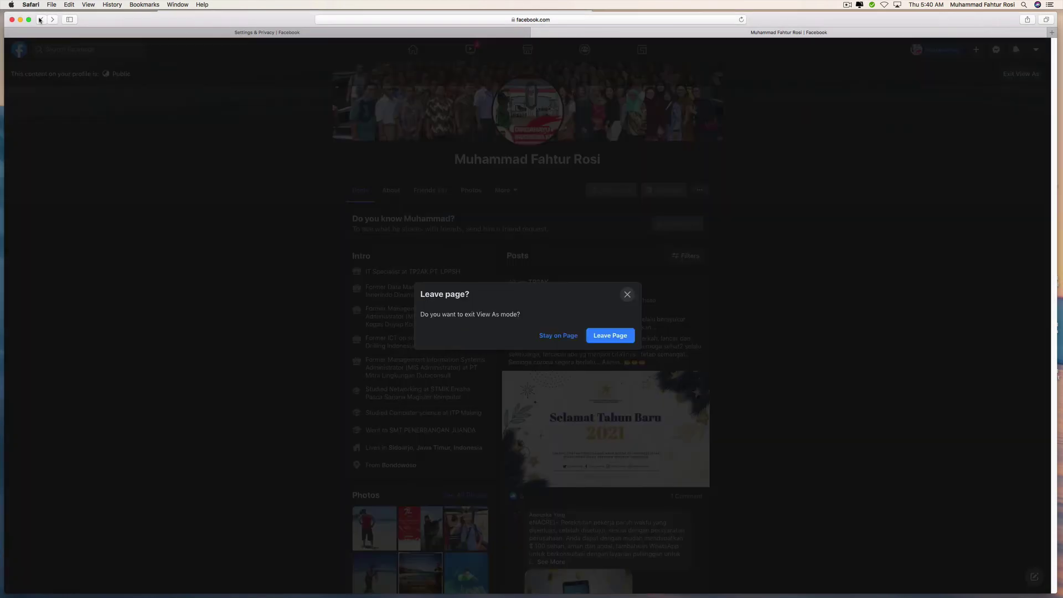
{"action": "left_click", "coordinate": [609, 335]}
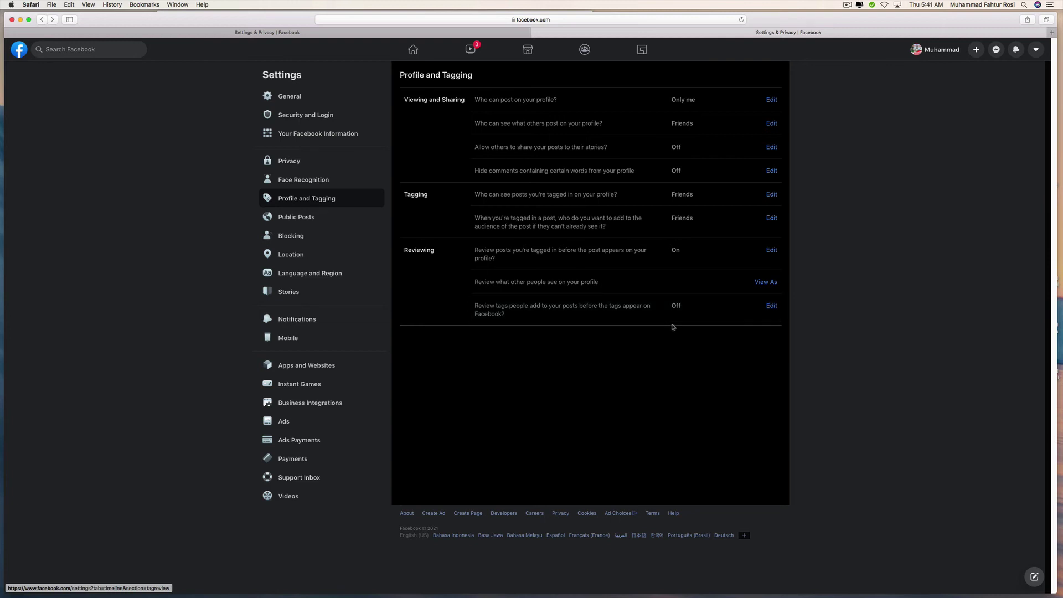
Step: Set the review of tags people add to your posts before they appear on Facebook to Enabled, then close the setting
{"action": "left_click", "coordinate": [772, 306]}
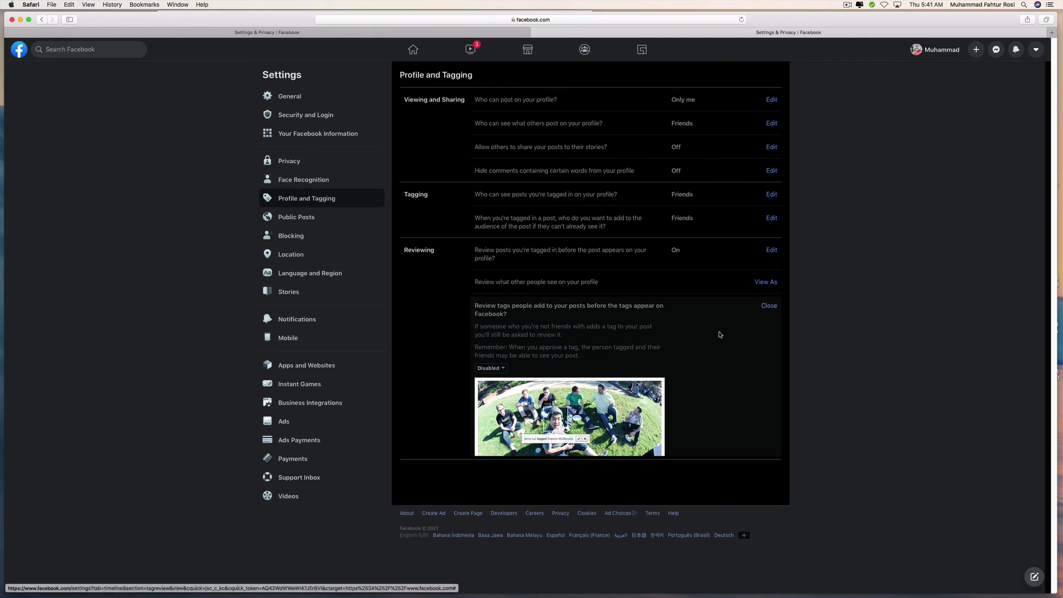
{"action": "left_click", "coordinate": [502, 369]}
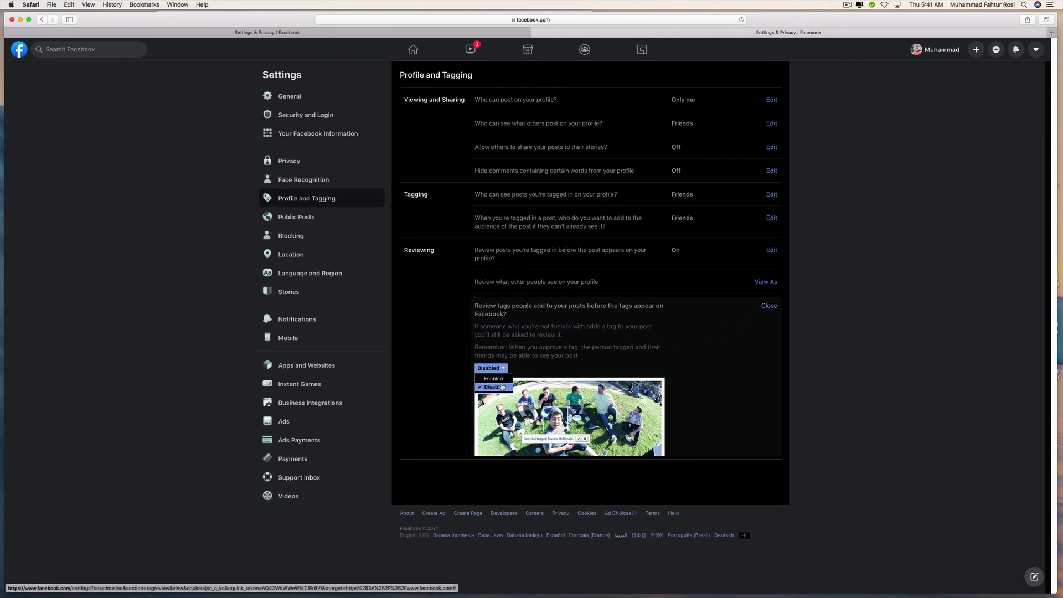
{"action": "left_click", "coordinate": [493, 378]}
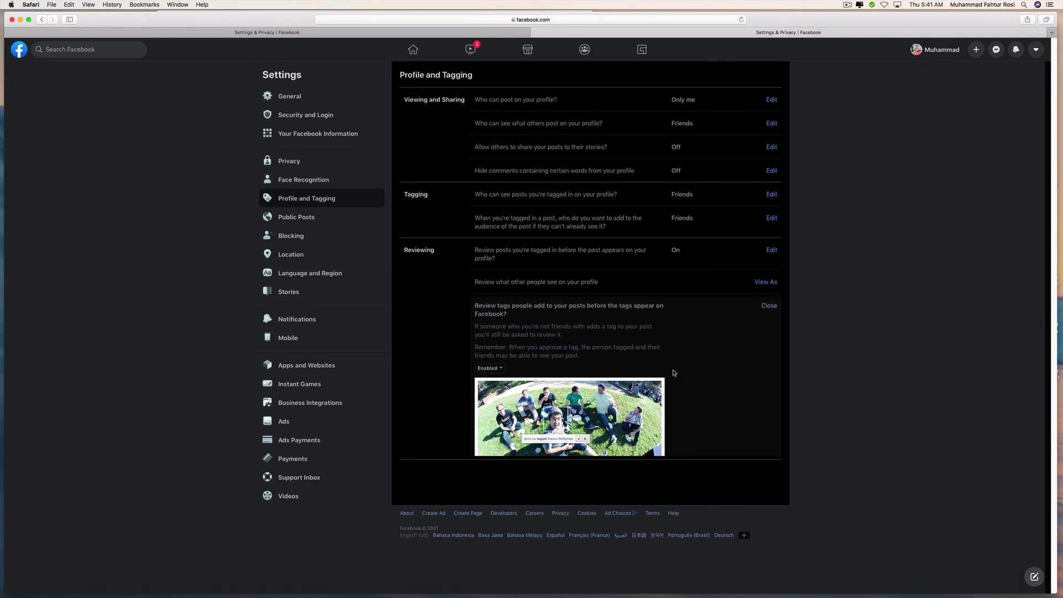
{"action": "left_click", "coordinate": [770, 307]}
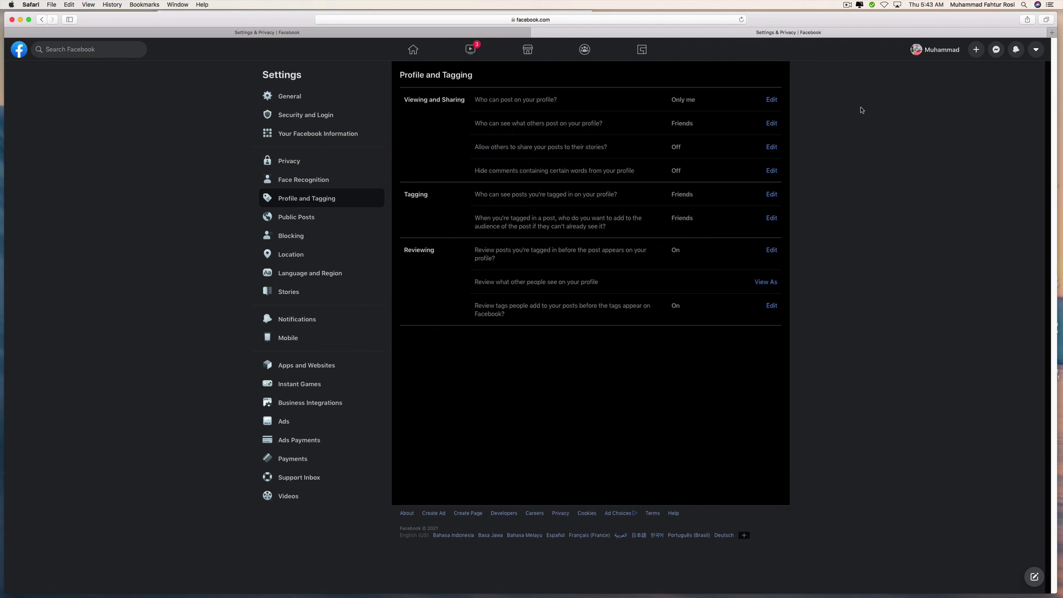
{"action": "left_click", "coordinate": [846, 9]}
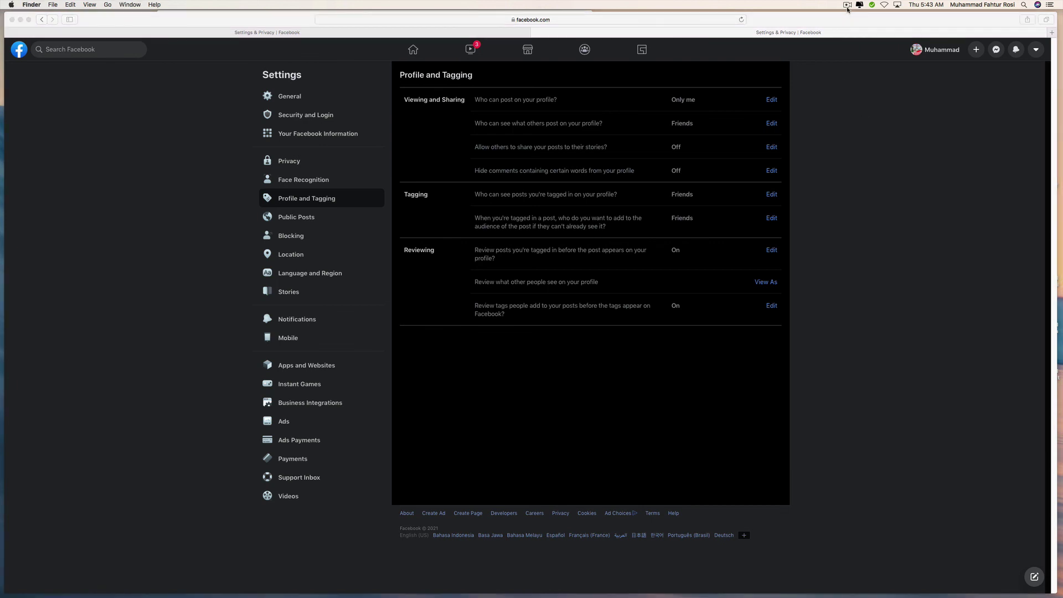